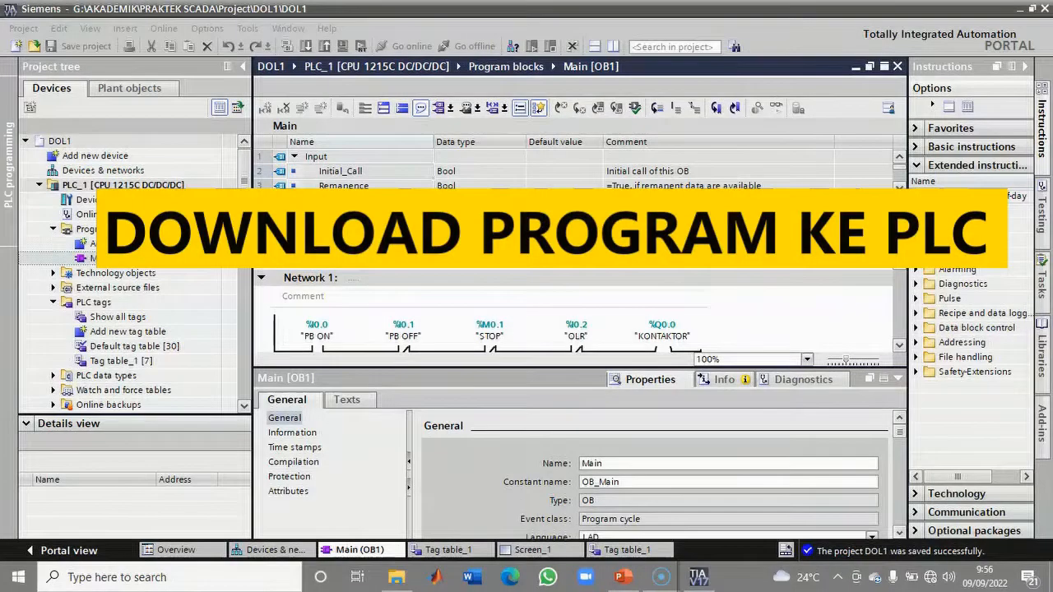
Open the extended download for PLC_1, set the interface/subnet connection to PN/IE_1, and search for compatible target devices.
click(140, 187)
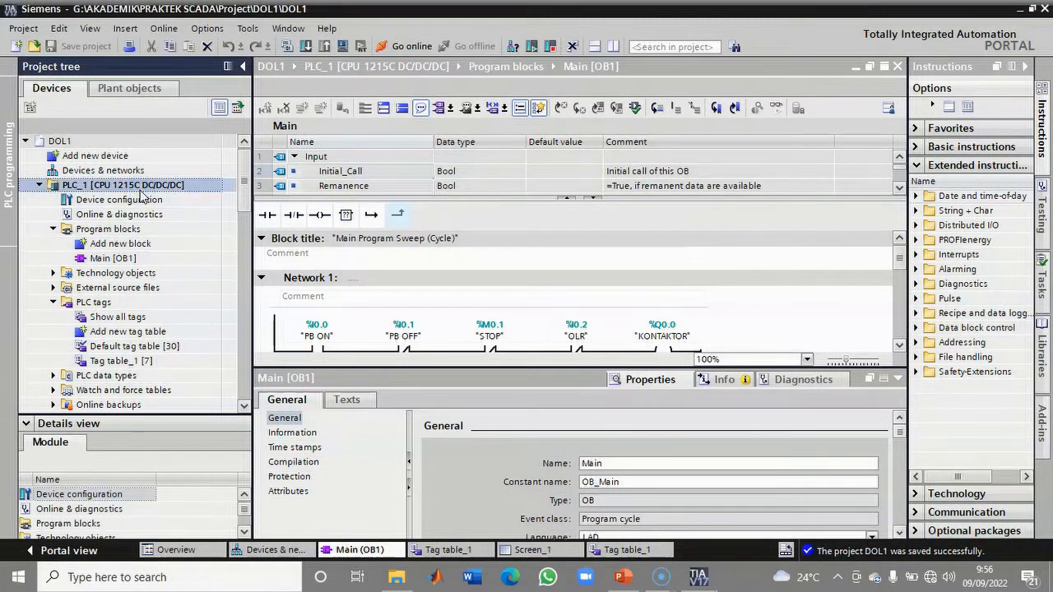
click(305, 47)
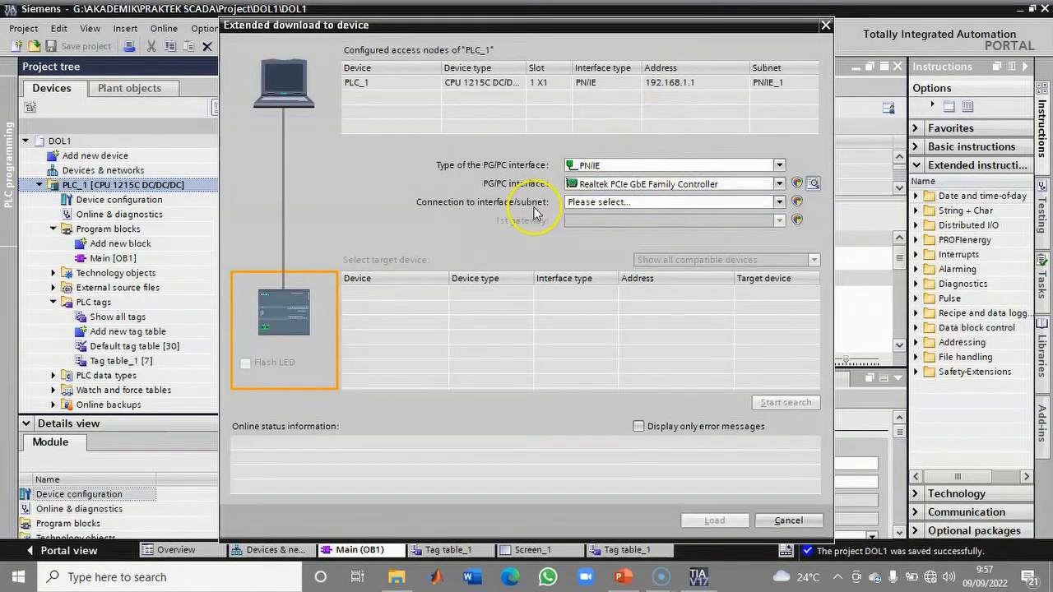
click(780, 202)
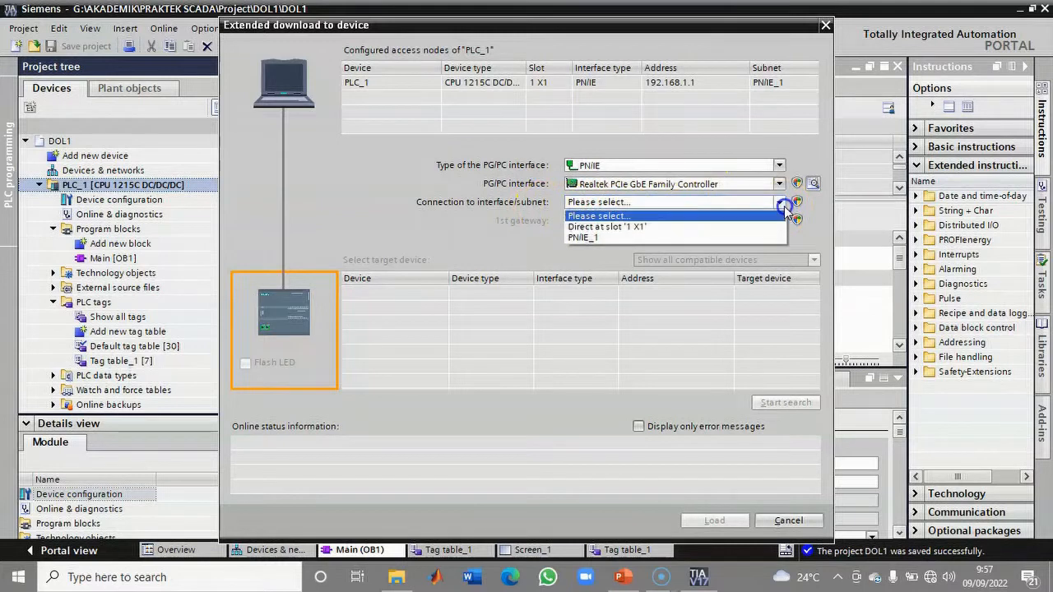
click(618, 238)
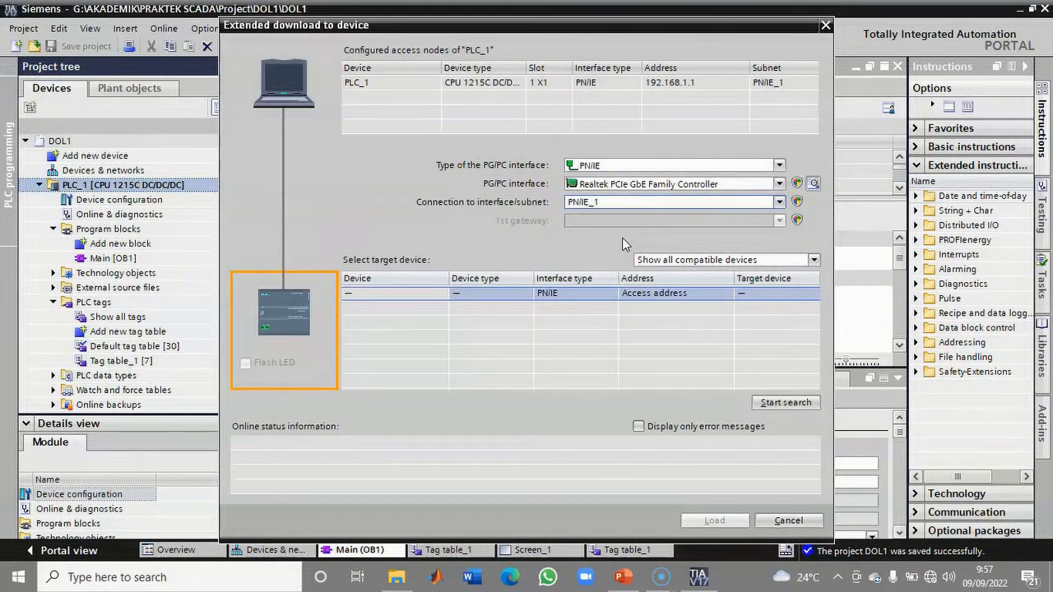
click(780, 403)
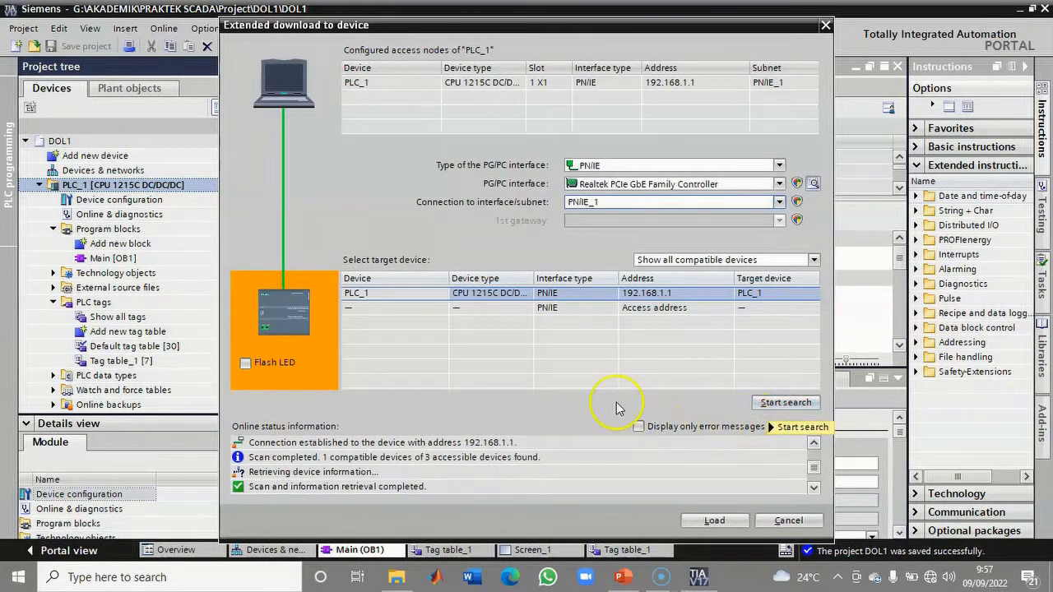
Load the program to PLC_1 without synchronization, set Stop modules to Stop all, and finish the download.
click(709, 523)
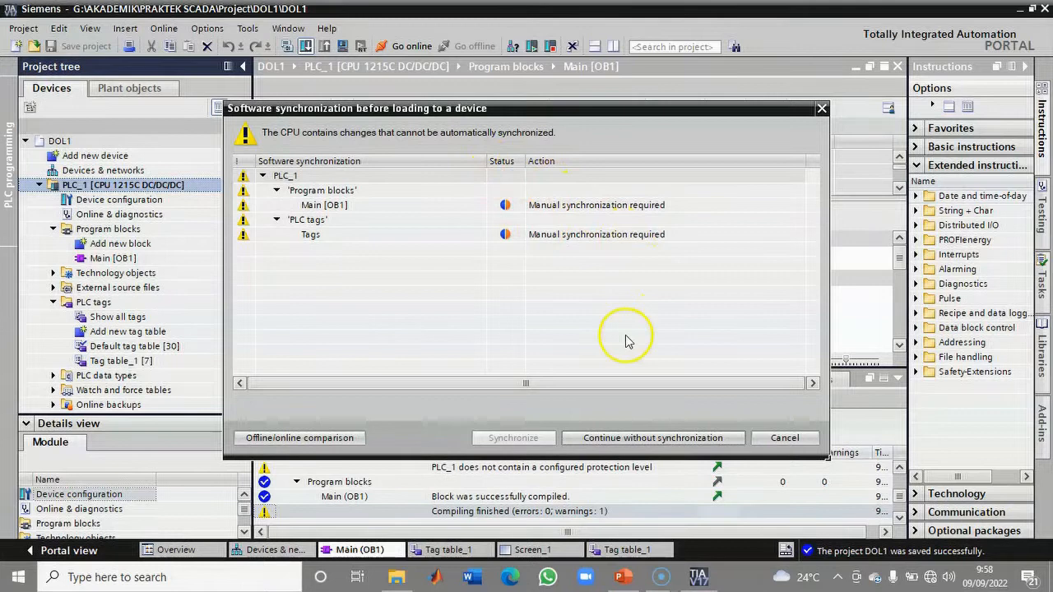
click(606, 445)
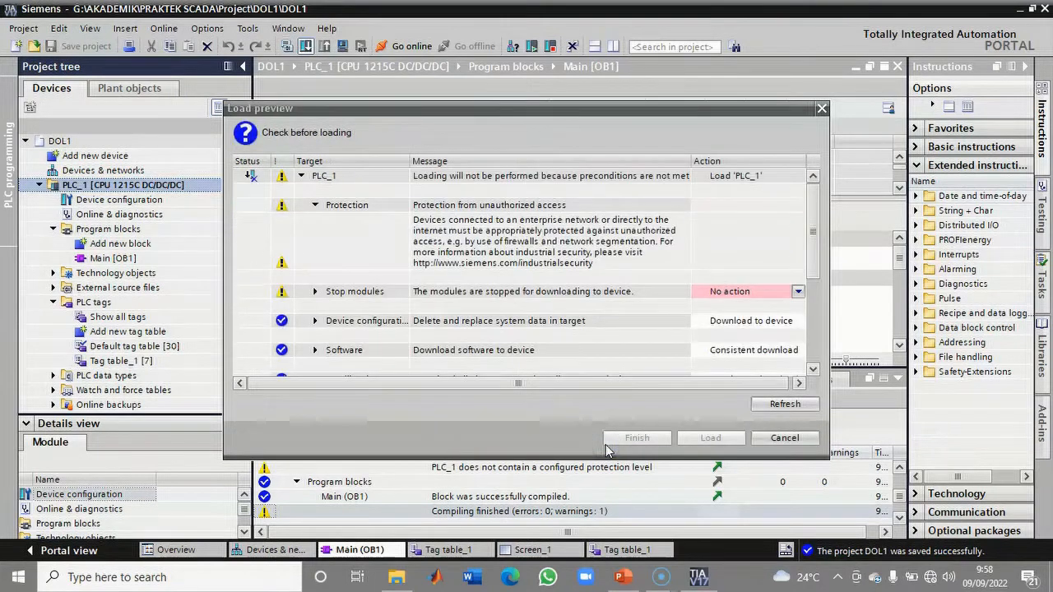
click(792, 299)
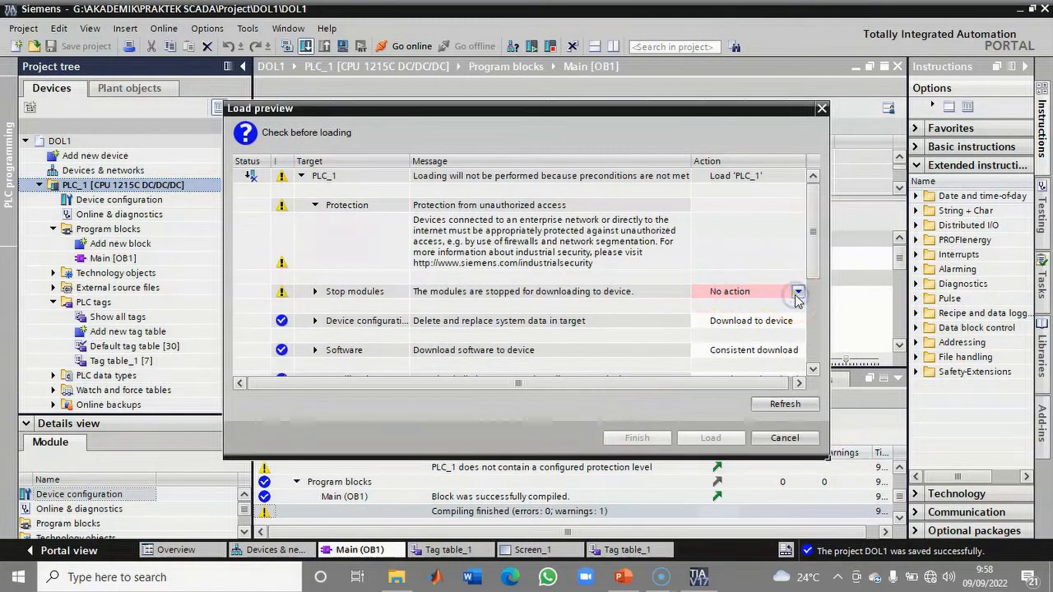
click(797, 292)
click(761, 318)
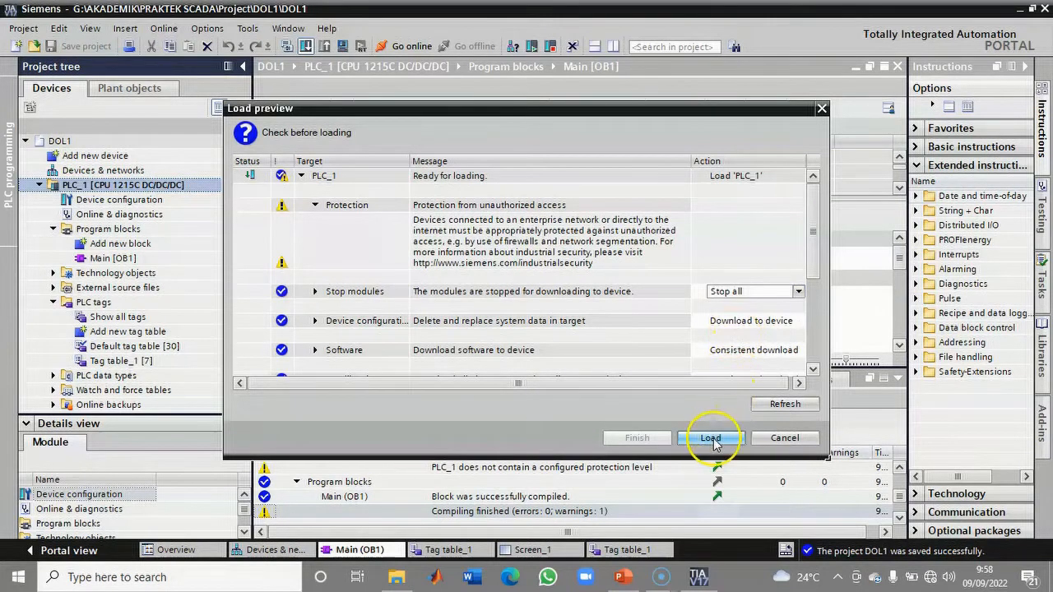
click(711, 438)
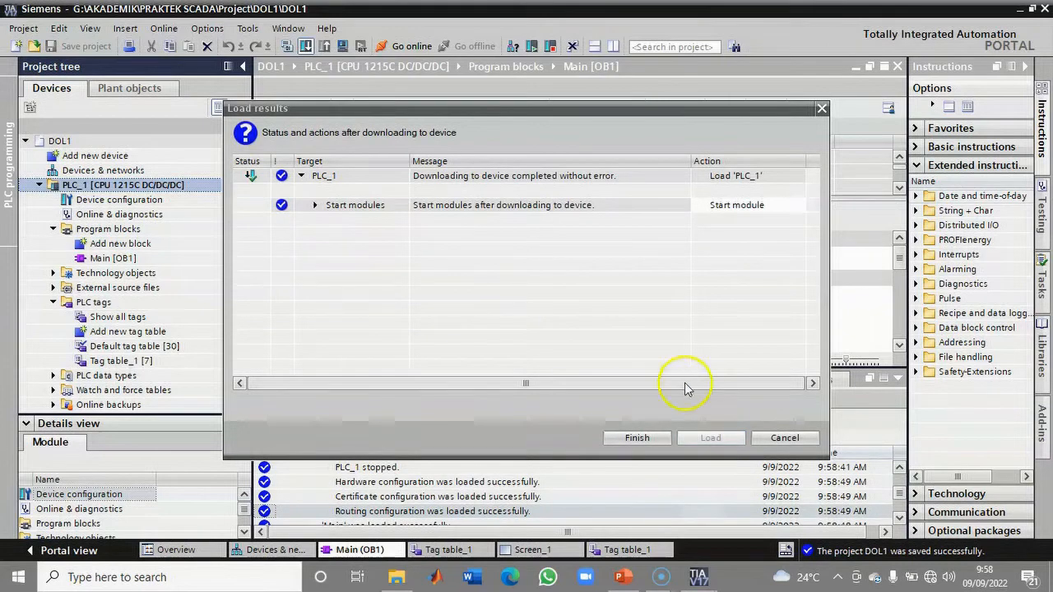
click(637, 437)
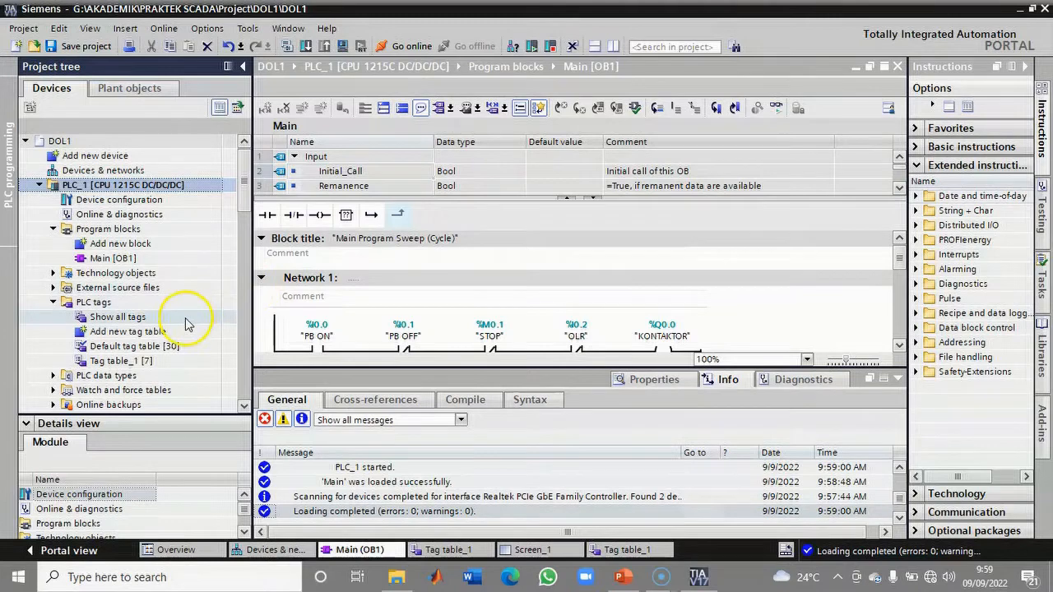
Open the extended download for HMI_1 [TP700 Comfort] and search the PN/IE_1 subnet for compatible target devices.
scroll(186, 317, down, 2)
scroll(189, 304, up, 2)
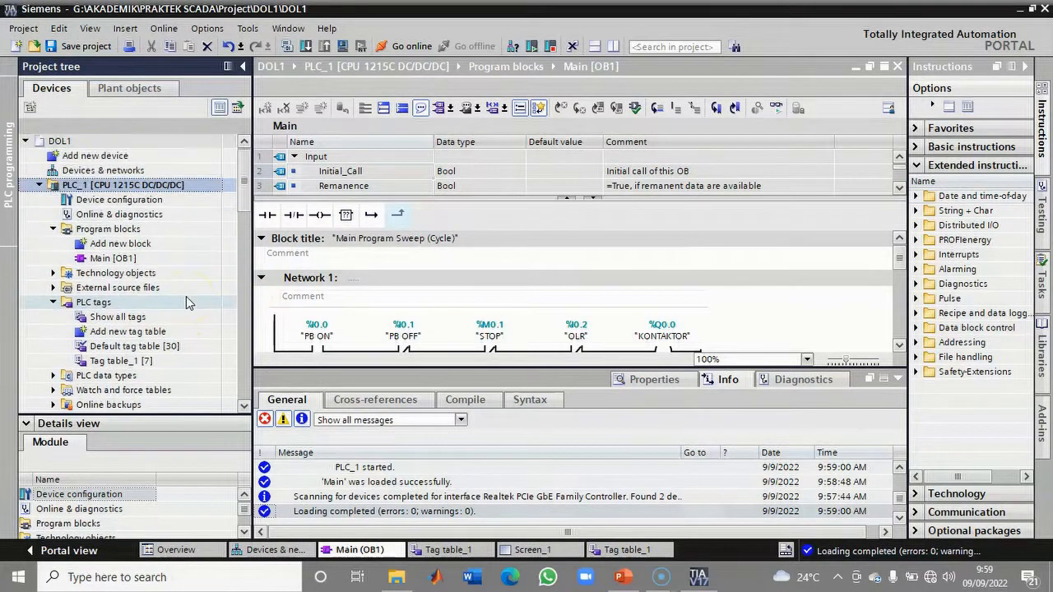
scroll(184, 302, down, 4)
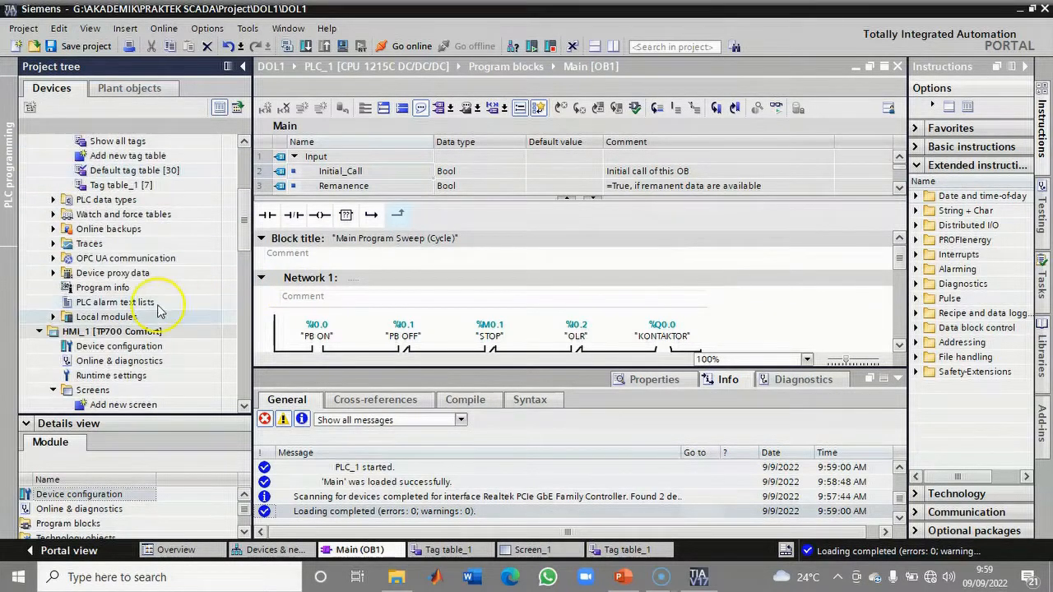
click(80, 332)
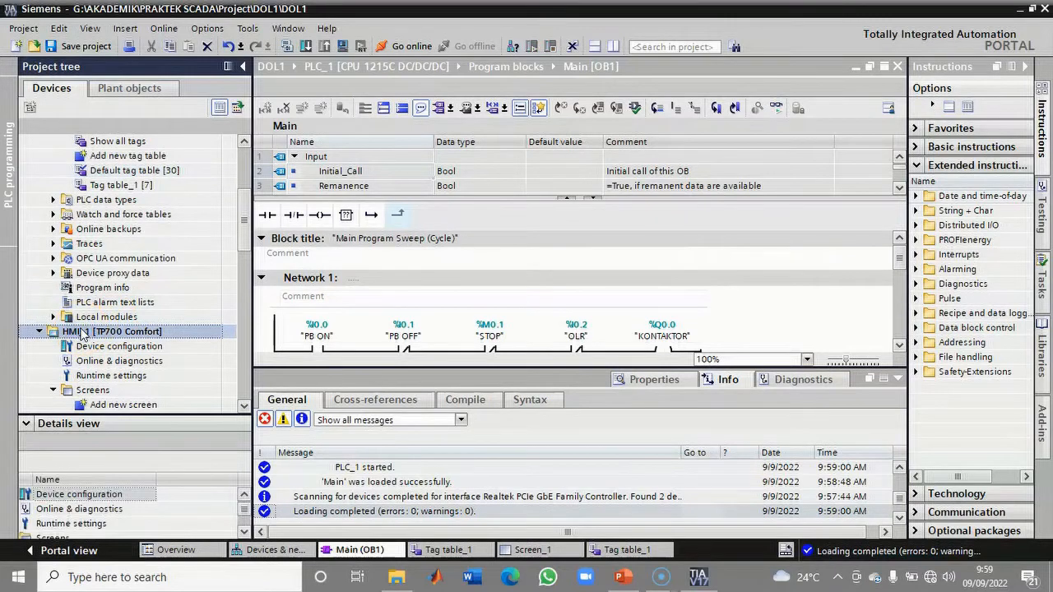
click(305, 46)
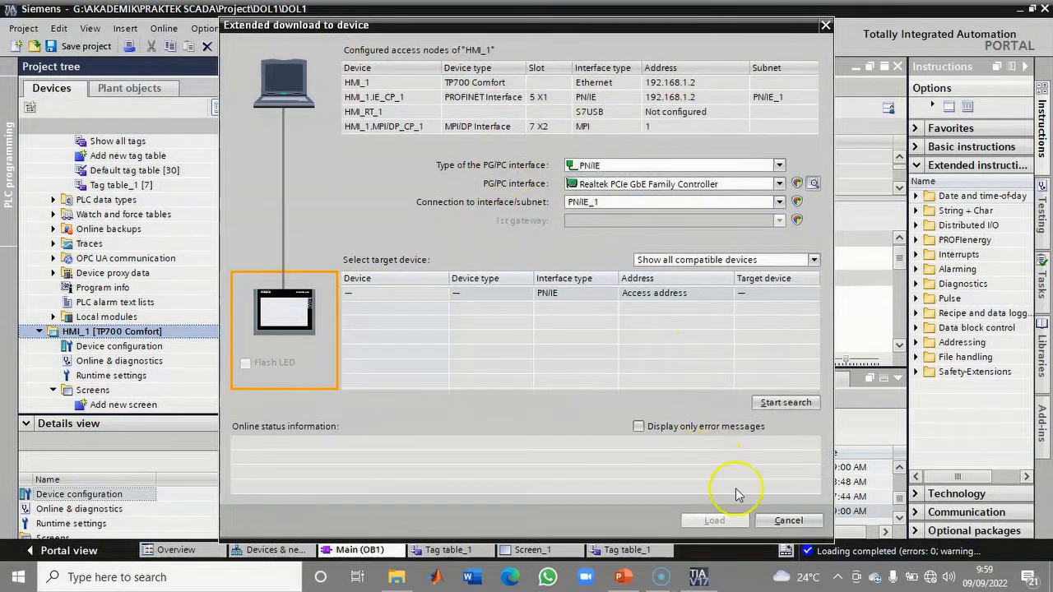
click(782, 403)
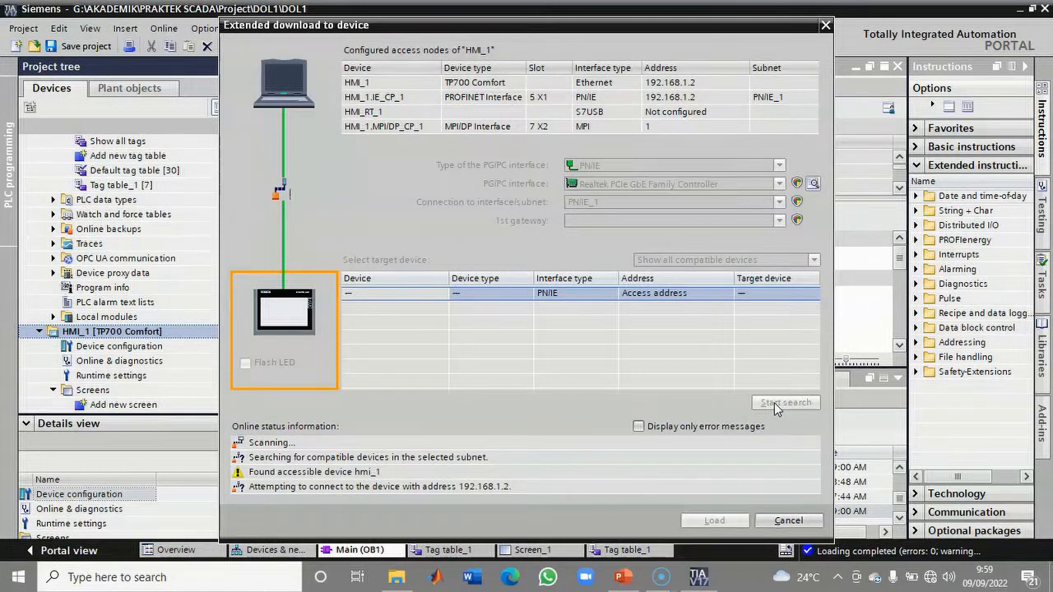
Load the HMI project to the hmi_1 device at 192.168.1.2 with Overwrite all enabled.
click(728, 520)
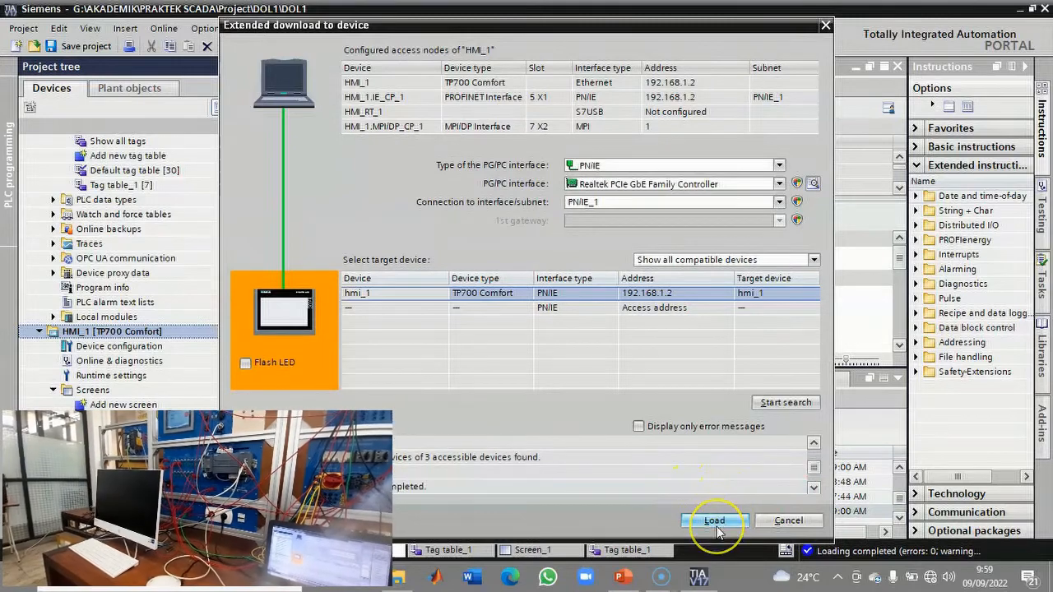
click(715, 522)
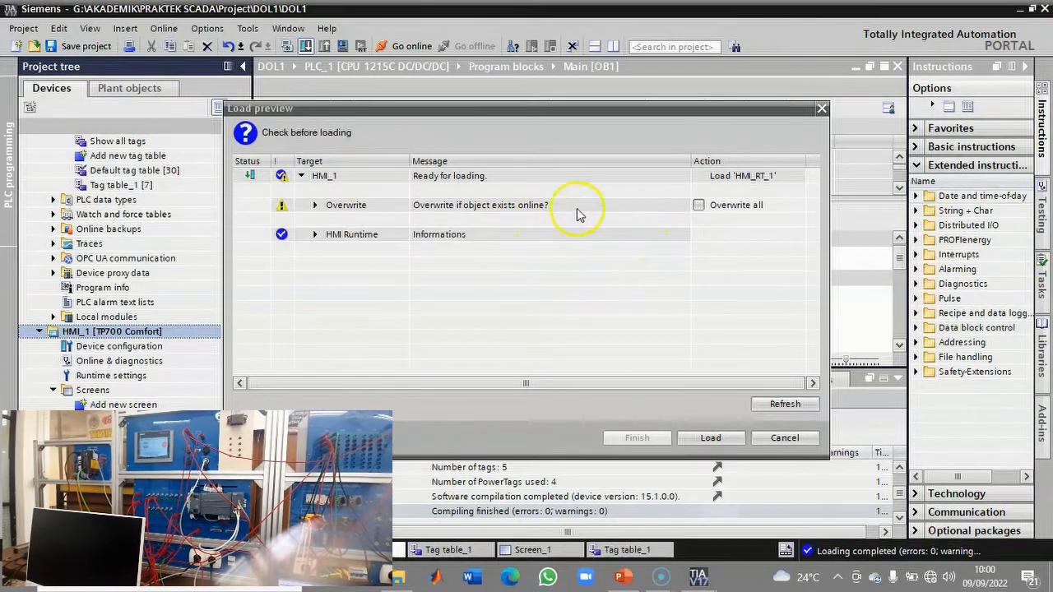
click(699, 206)
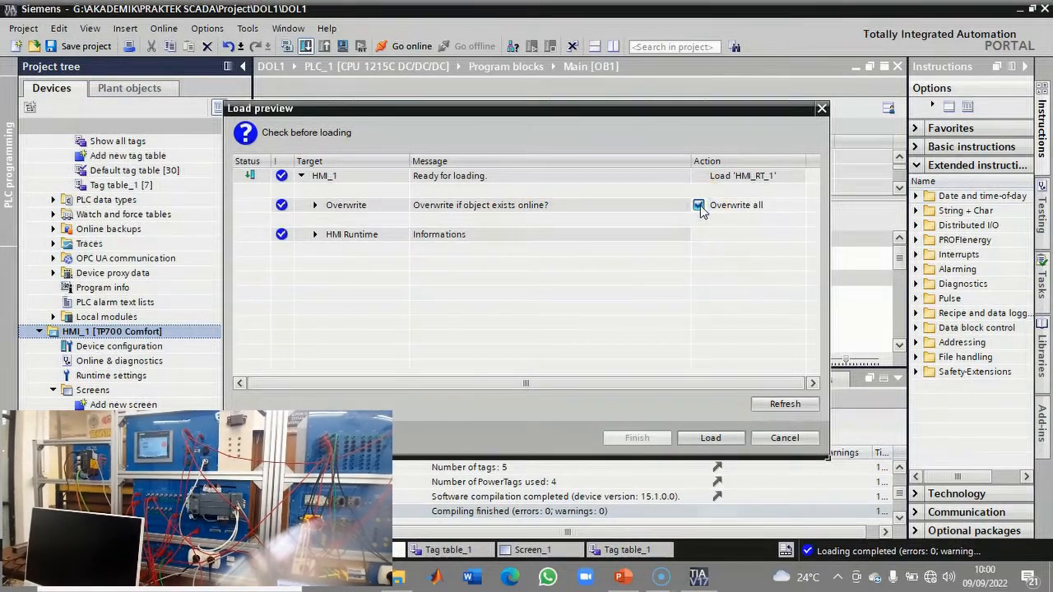
click(713, 441)
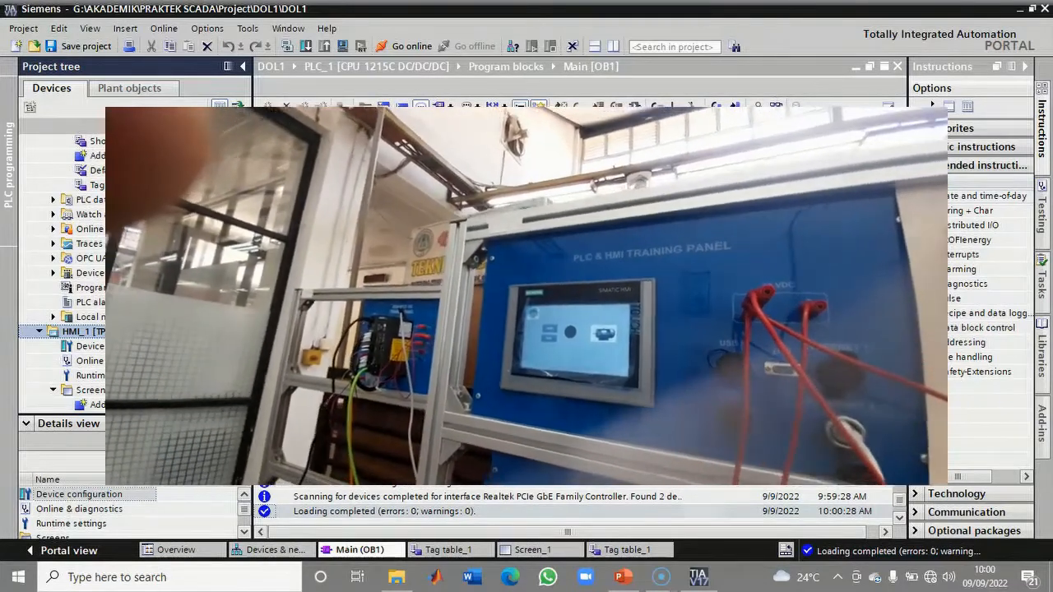
Select the DOL1 project and go online with both HMI_RT_1 and PLC_1.
scroll(62, 271, up, 1)
scroll(62, 272, down, 1)
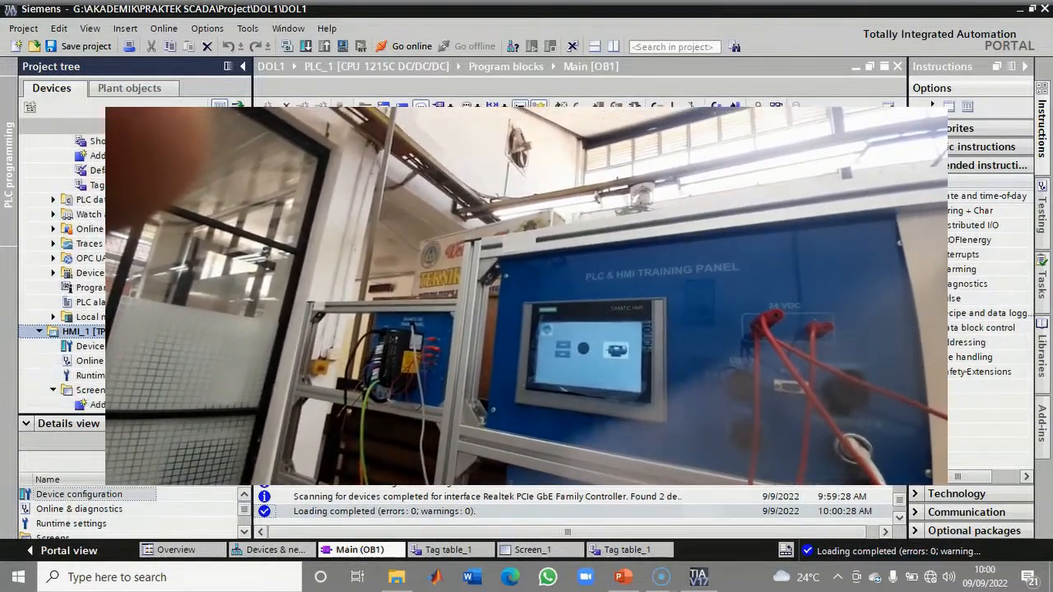
scroll(62, 271, up, 2)
scroll(62, 272, up, 3)
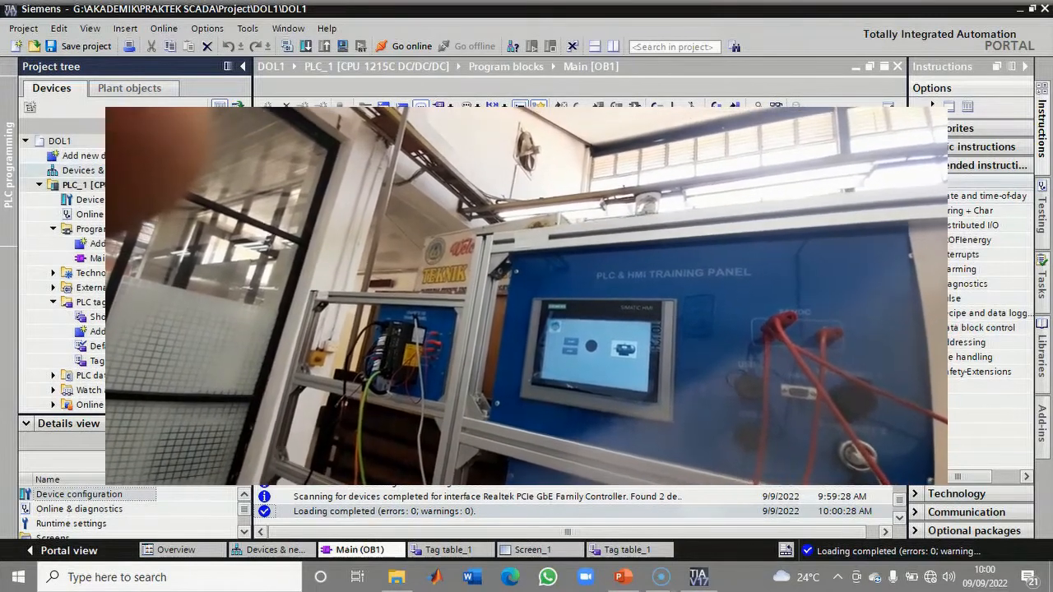
click(83, 185)
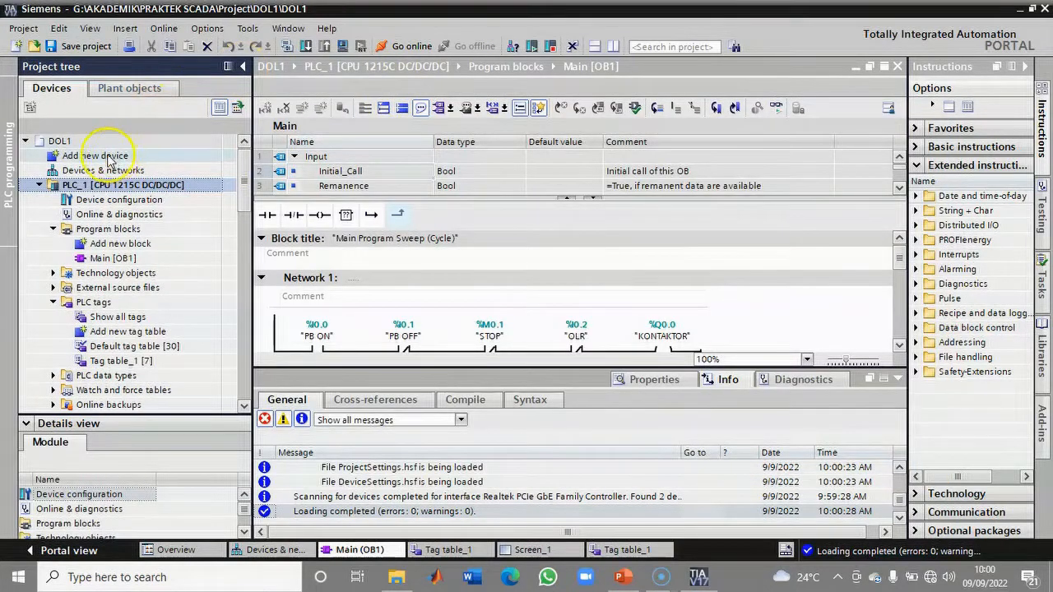
click(90, 142)
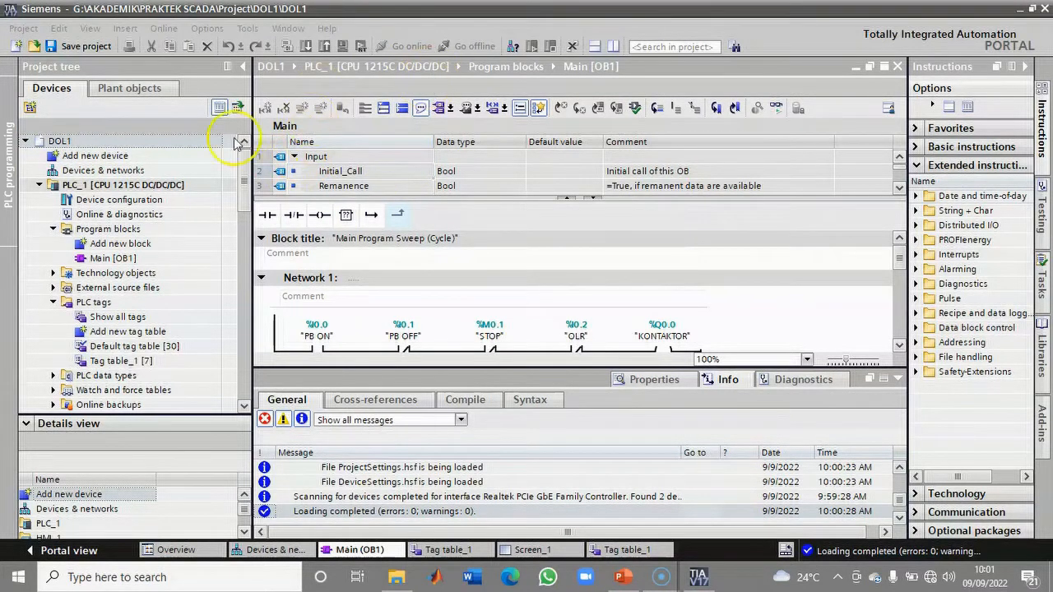
click(111, 143)
double_click(805, 12)
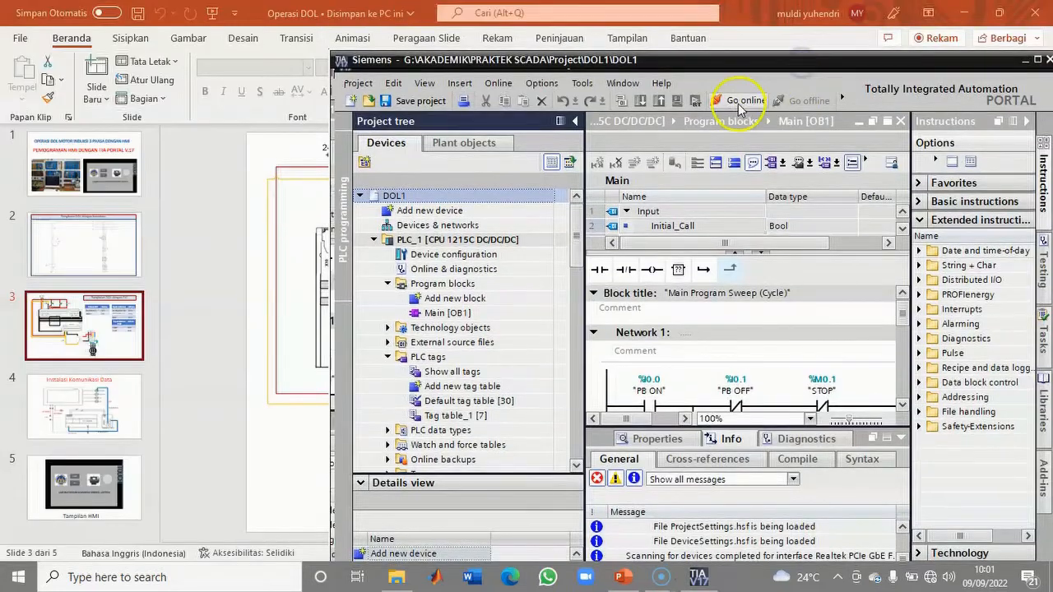
click(739, 102)
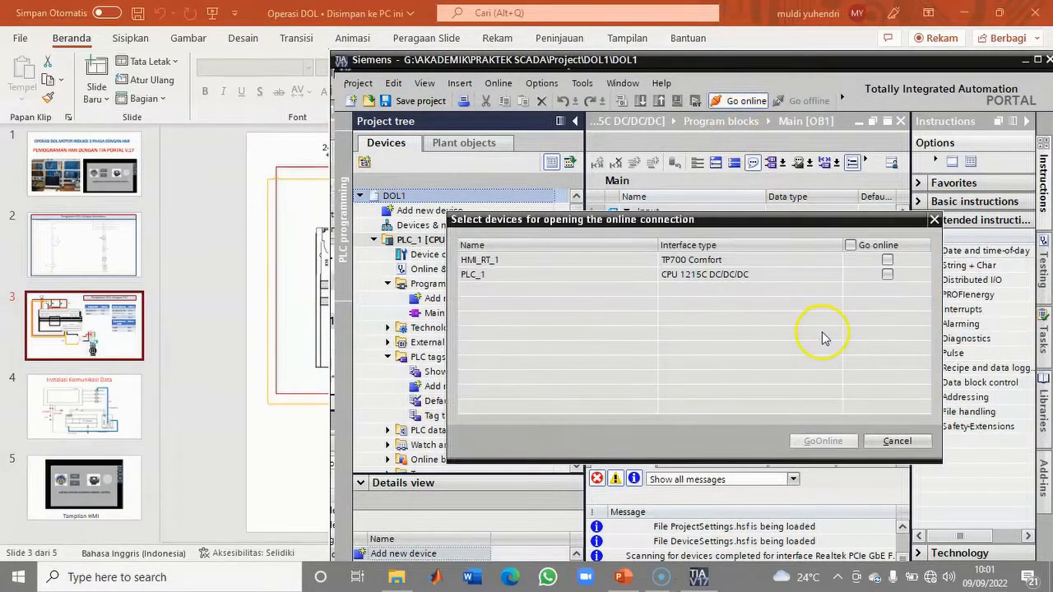
click(851, 245)
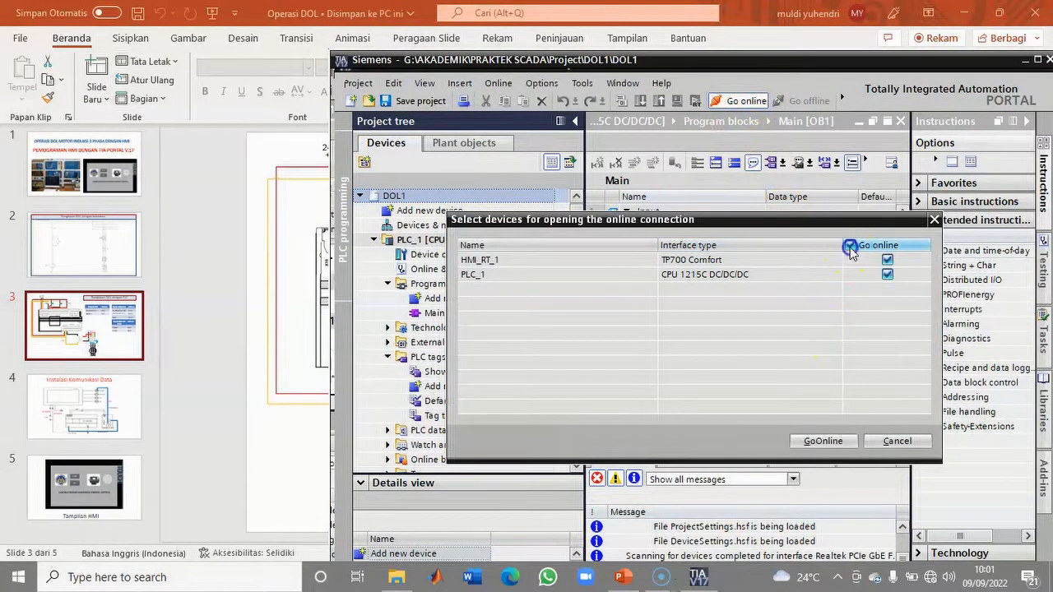
click(827, 439)
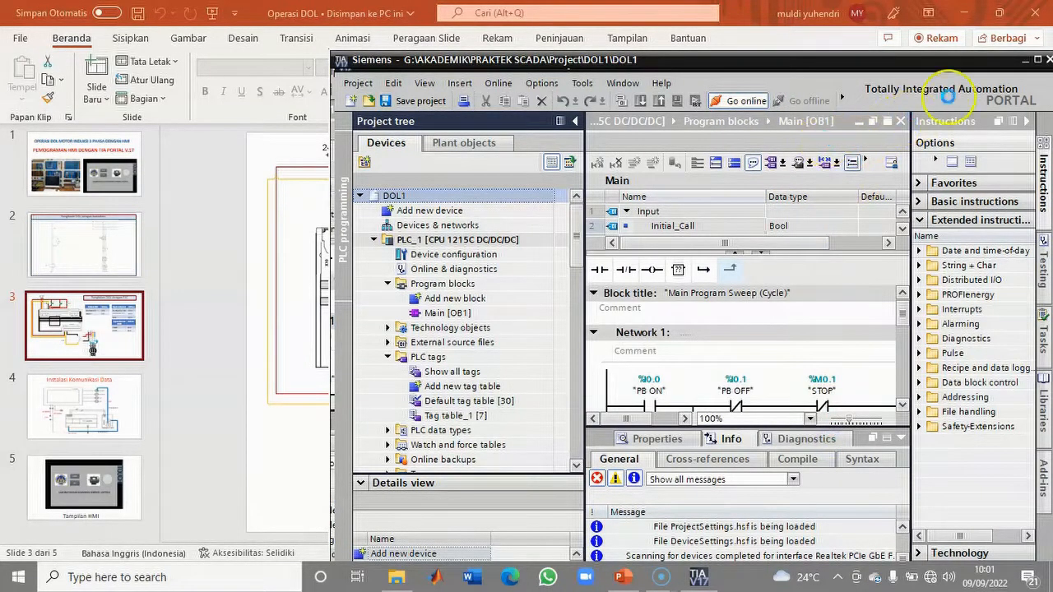
Maximize the project window, turn on monitoring for Main [OB1], and enlarge the ladder editor to show more of Network 1.
click(1038, 59)
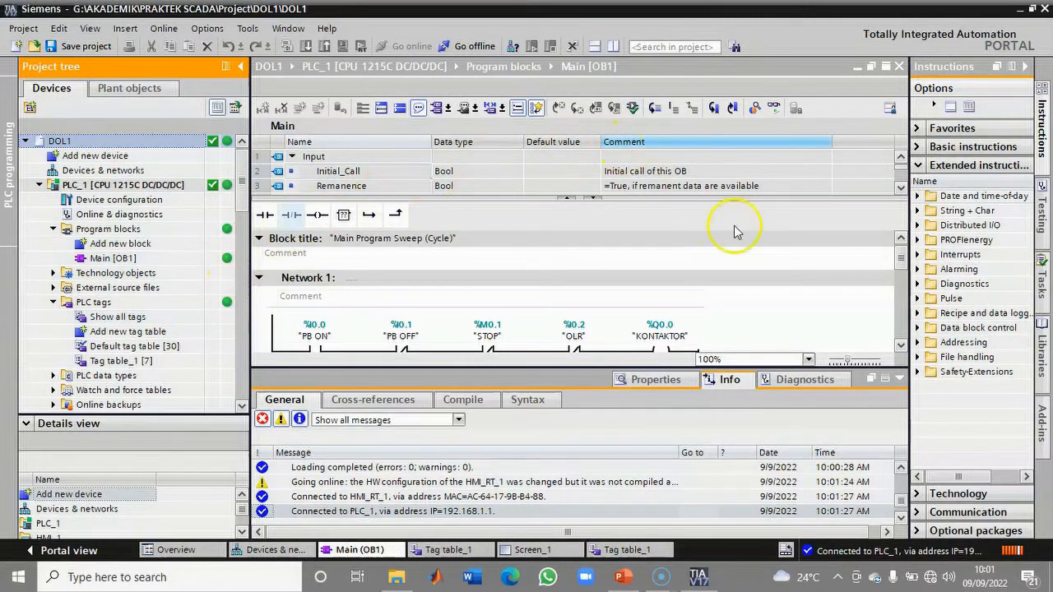
click(775, 109)
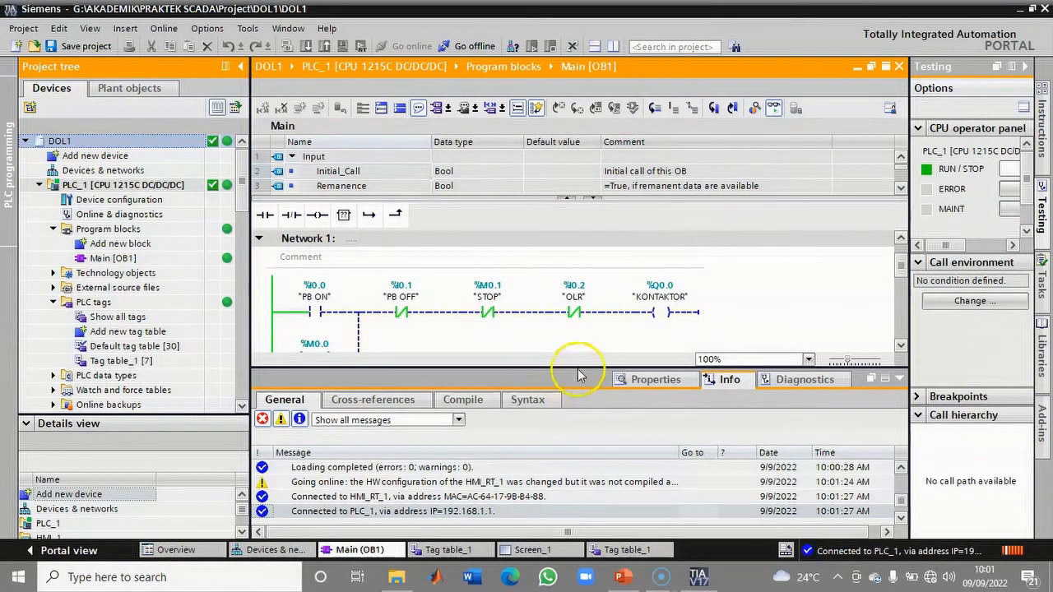
drag(580, 370, 589, 482)
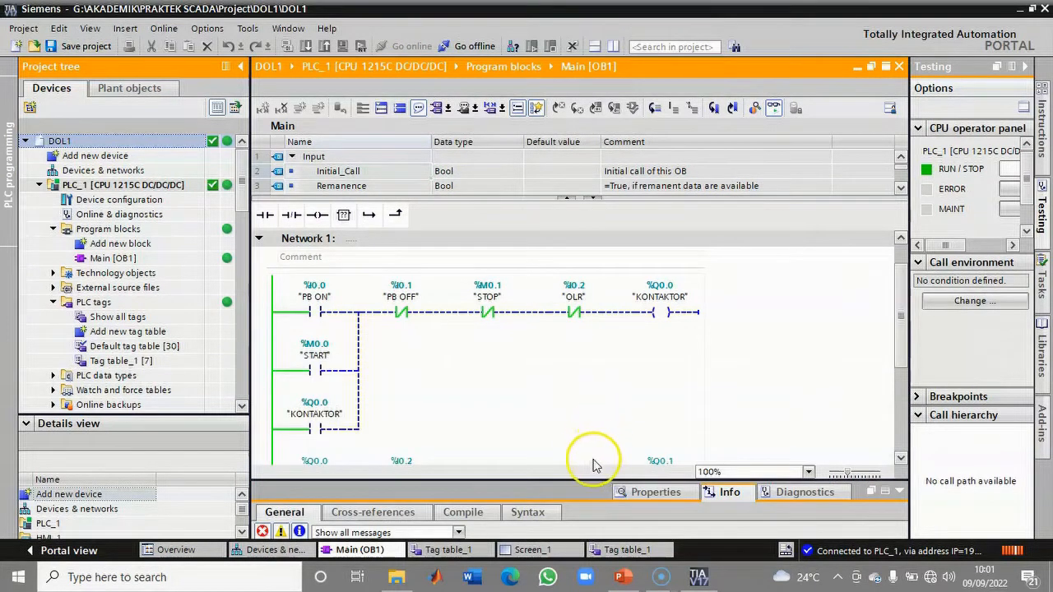